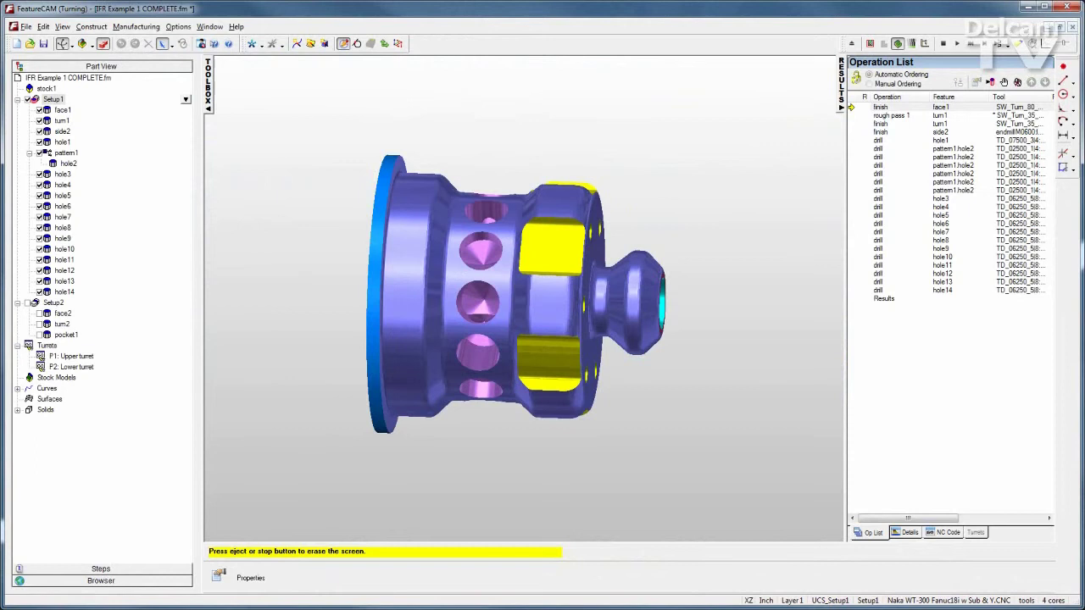
Clear the simulation and list operations per turret in the Turrets Operation view
middle_drag(598, 297, 563, 298)
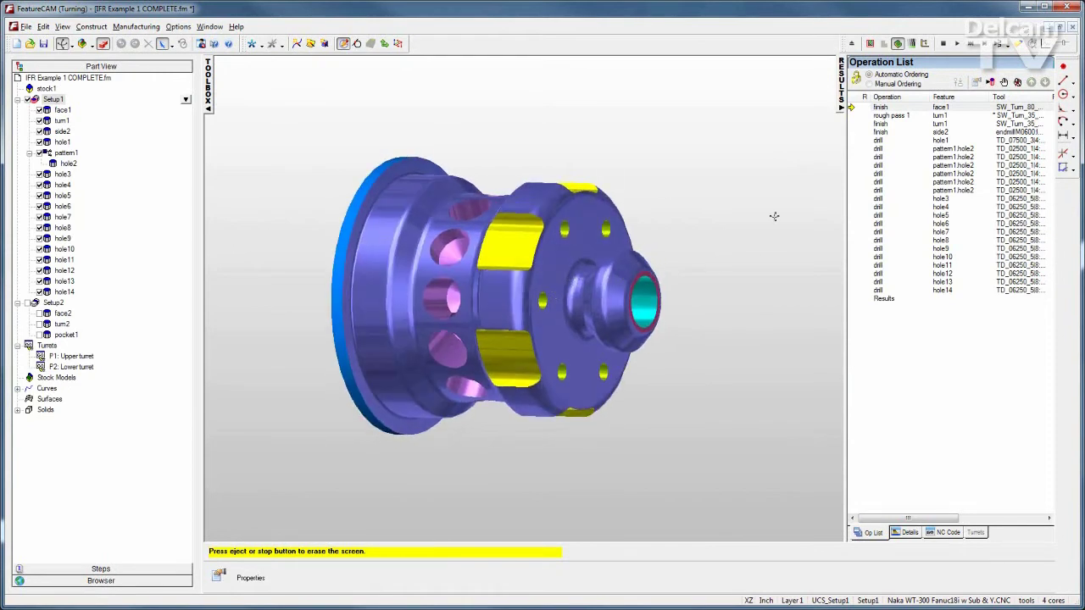
click(943, 43)
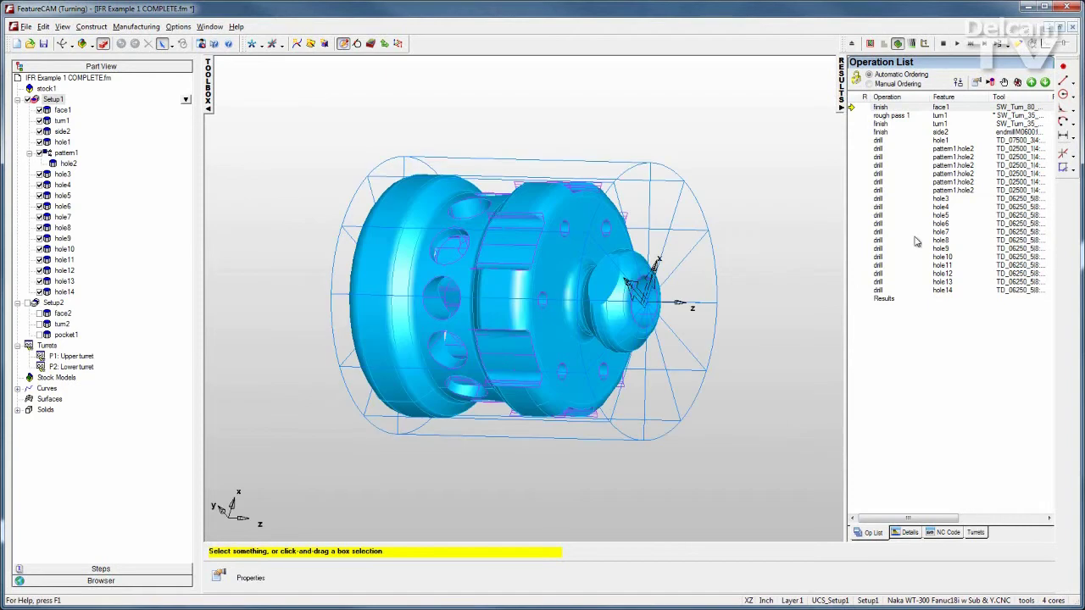
click(975, 532)
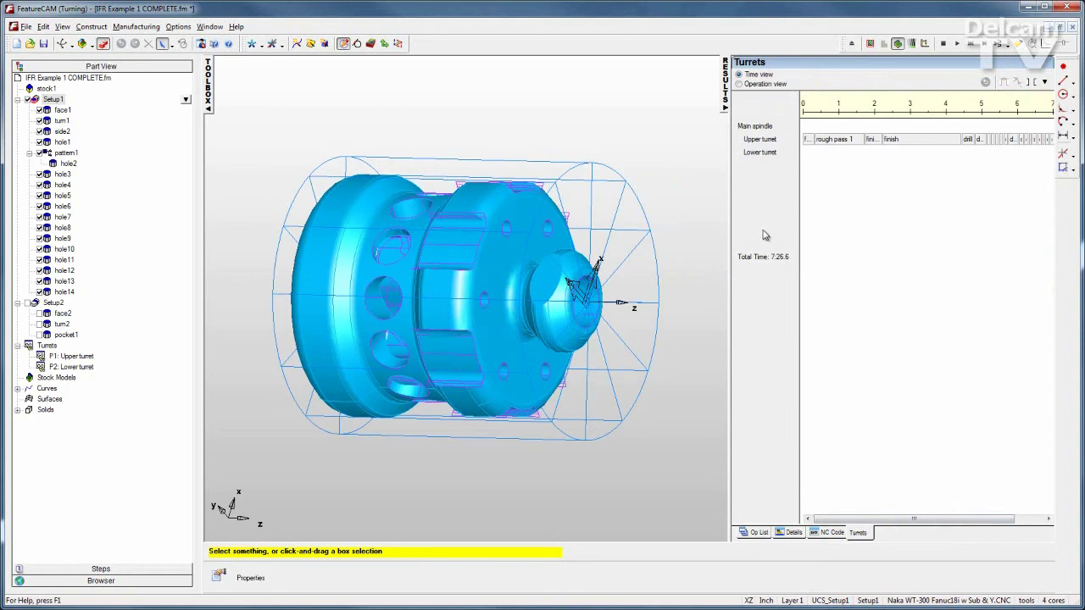
click(742, 85)
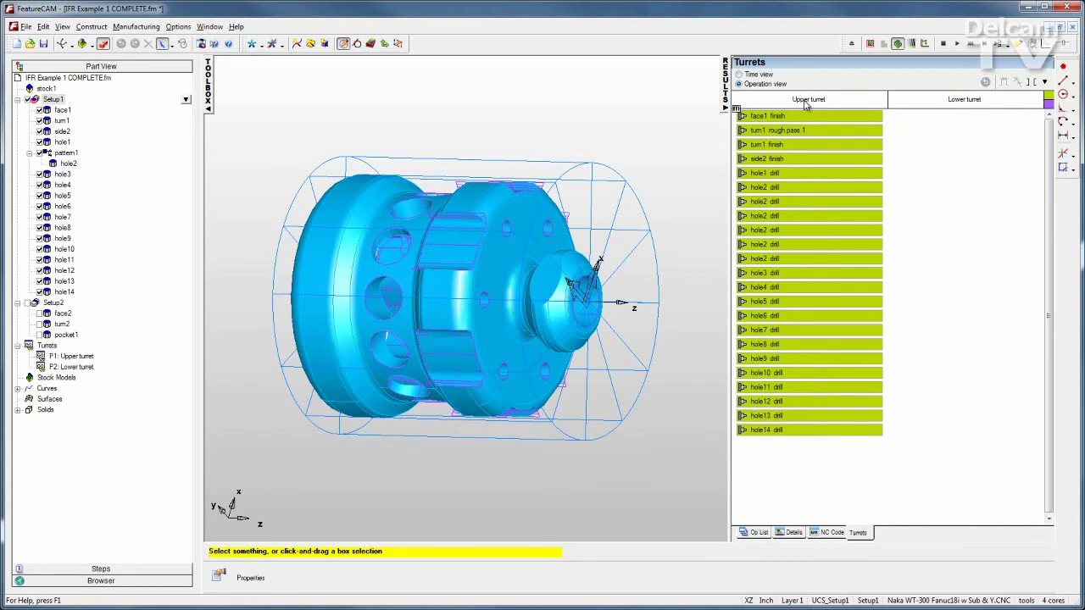
Set turn1's Strategy rough pass to Pinch Turning and apply it
double_click(61, 120)
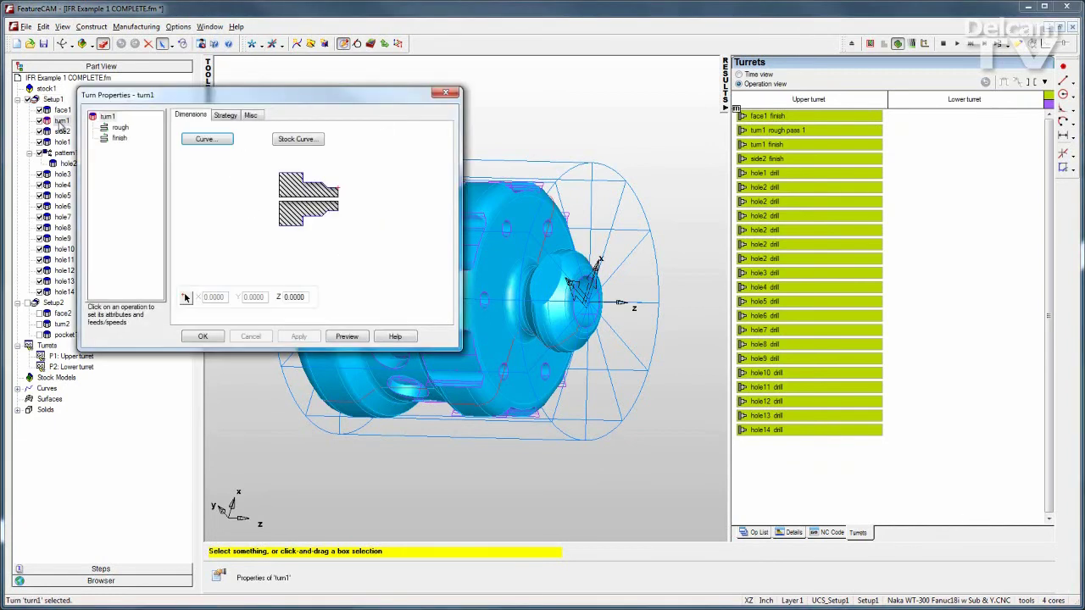
click(224, 115)
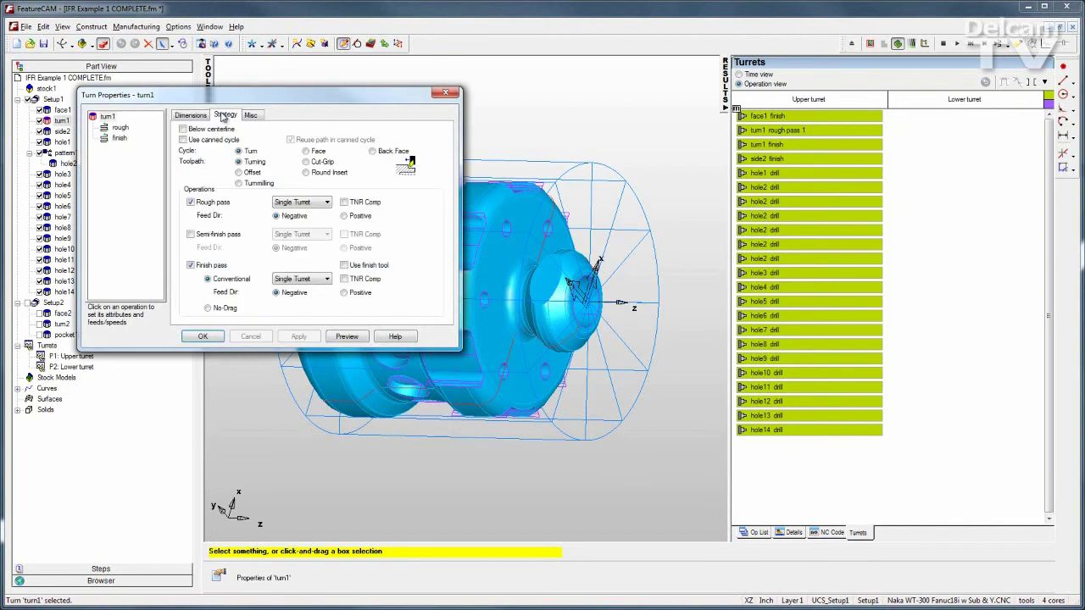
click(324, 203)
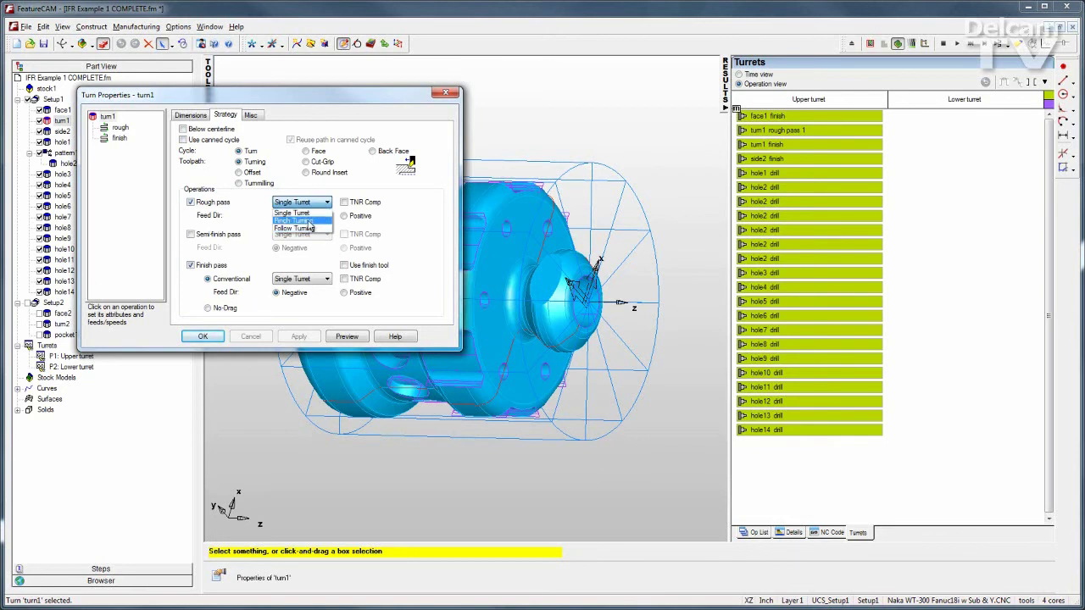
click(309, 222)
click(303, 338)
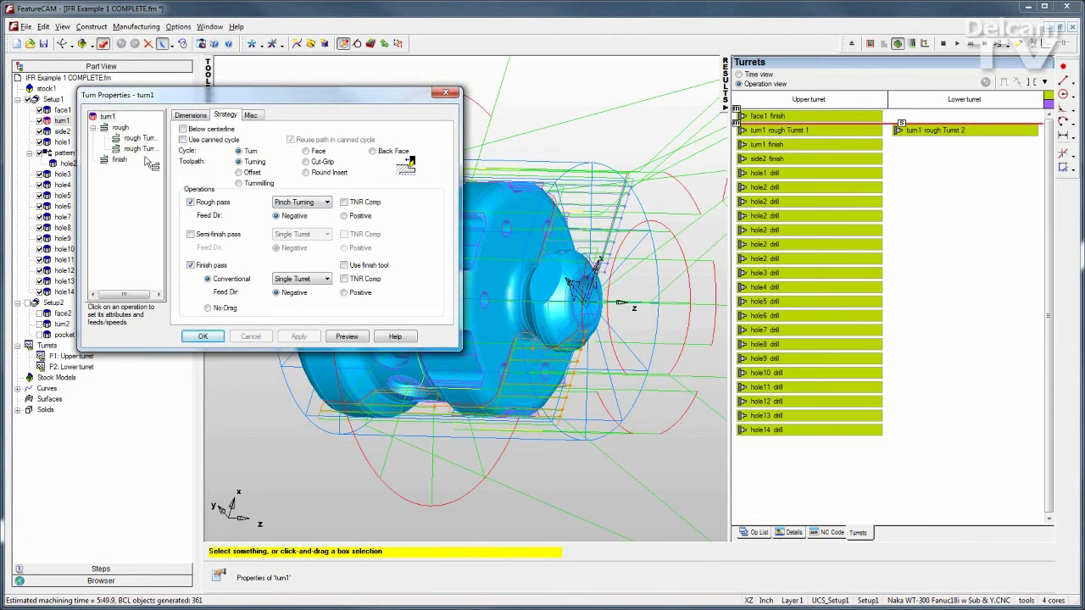
click(203, 336)
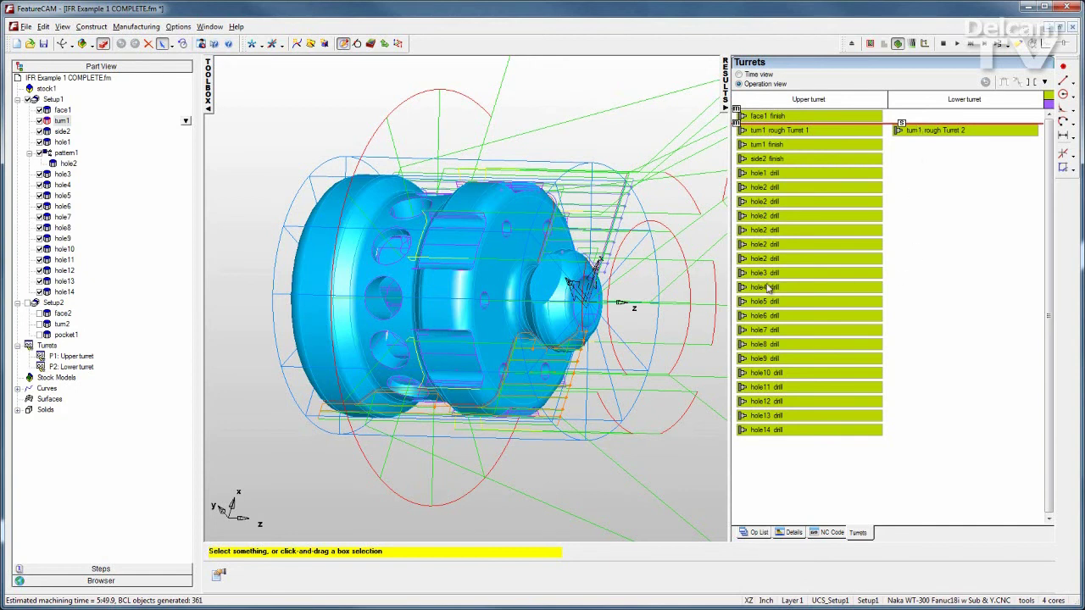
Move the hole9 through hole14 drill operations into the Lower turret column
key(F6)
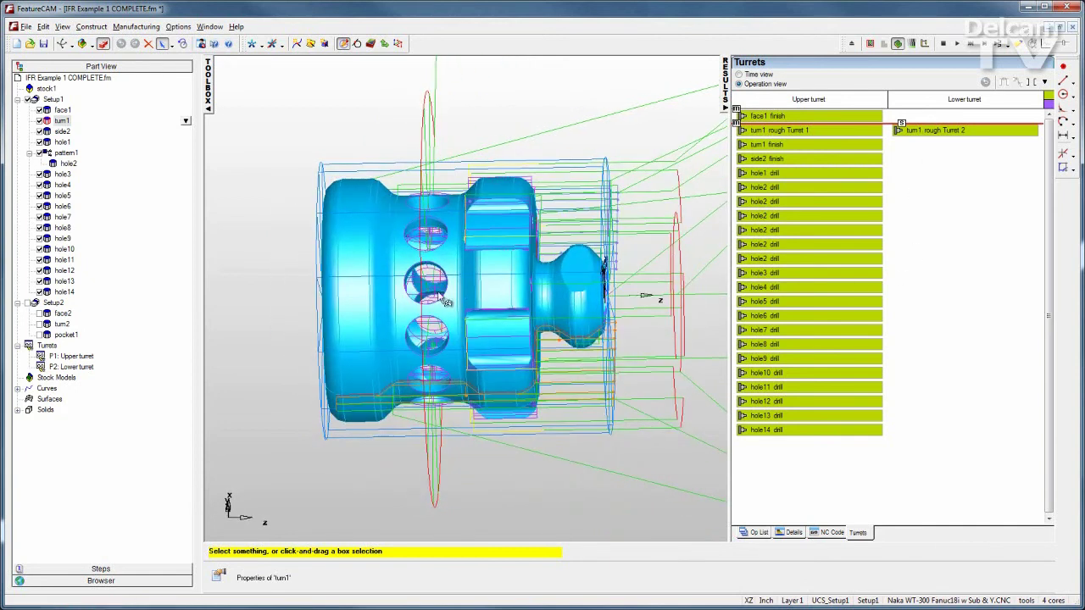
key(F8)
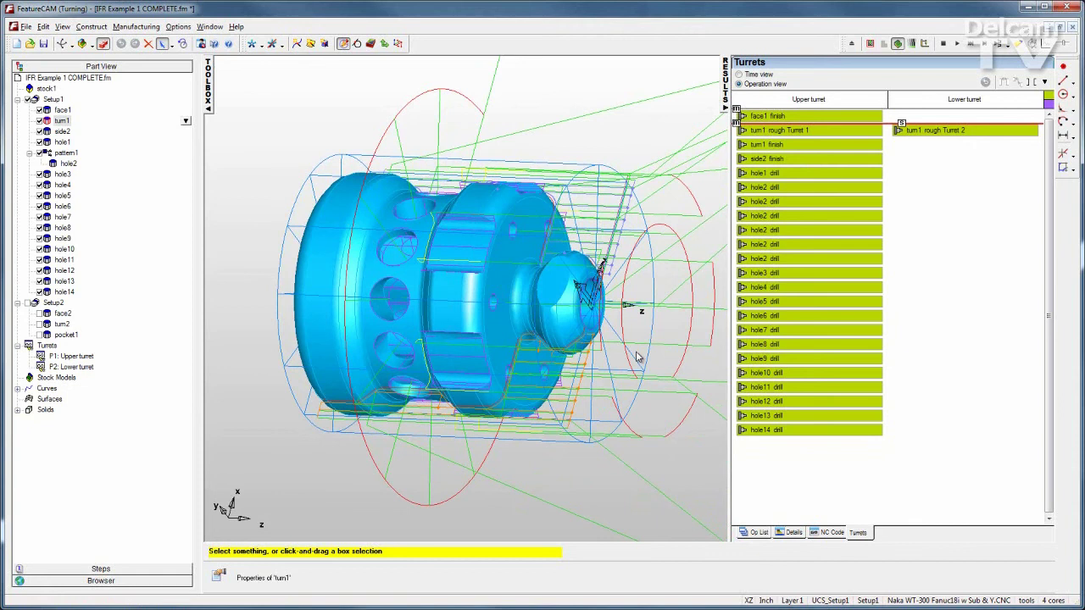
click(776, 359)
shift+click(785, 429)
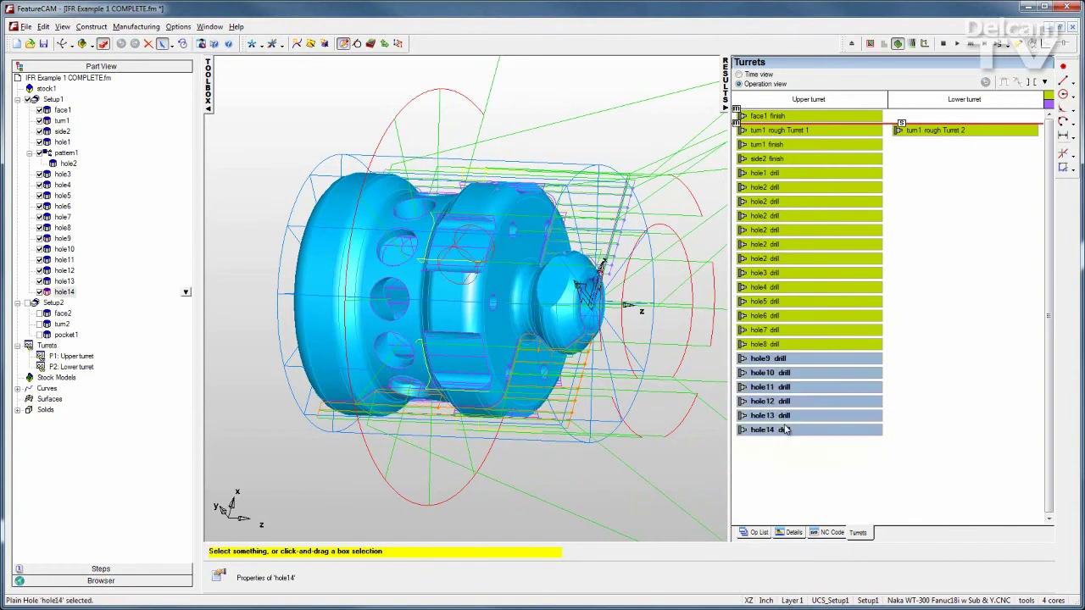
drag(792, 364, 964, 350)
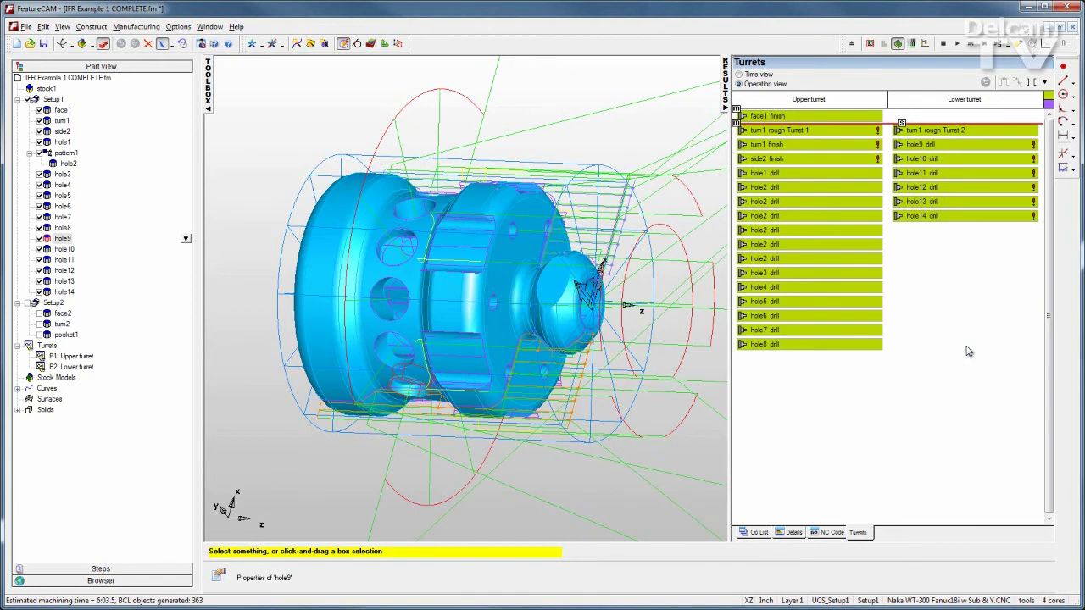
Sync hole9, hole10 and hole11 drills to start with hole3, hole4 and hole5
click(920, 147)
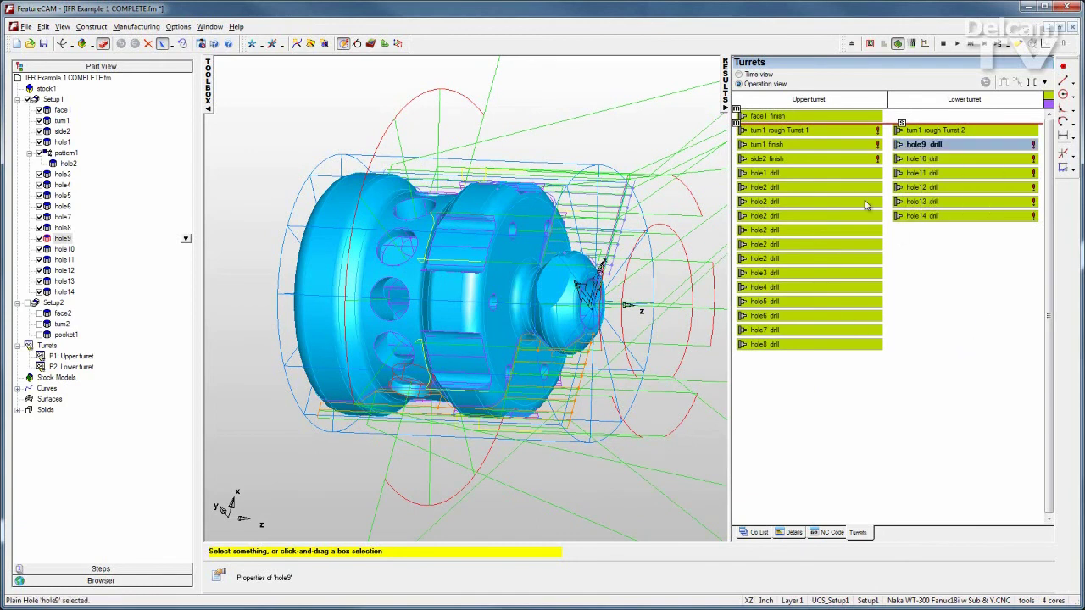
click(818, 274)
right_click(817, 272)
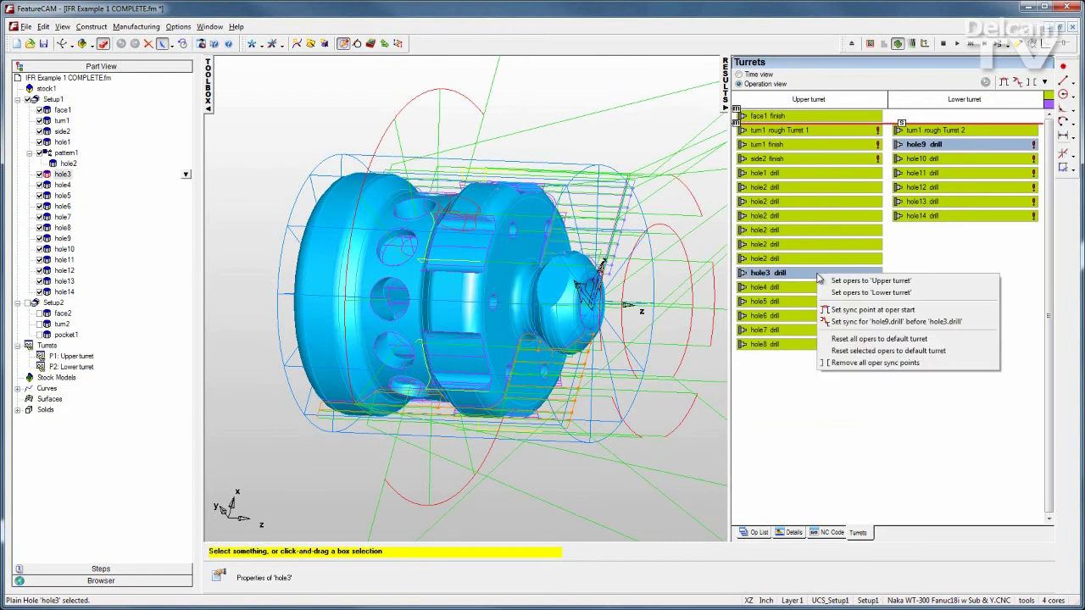
click(848, 309)
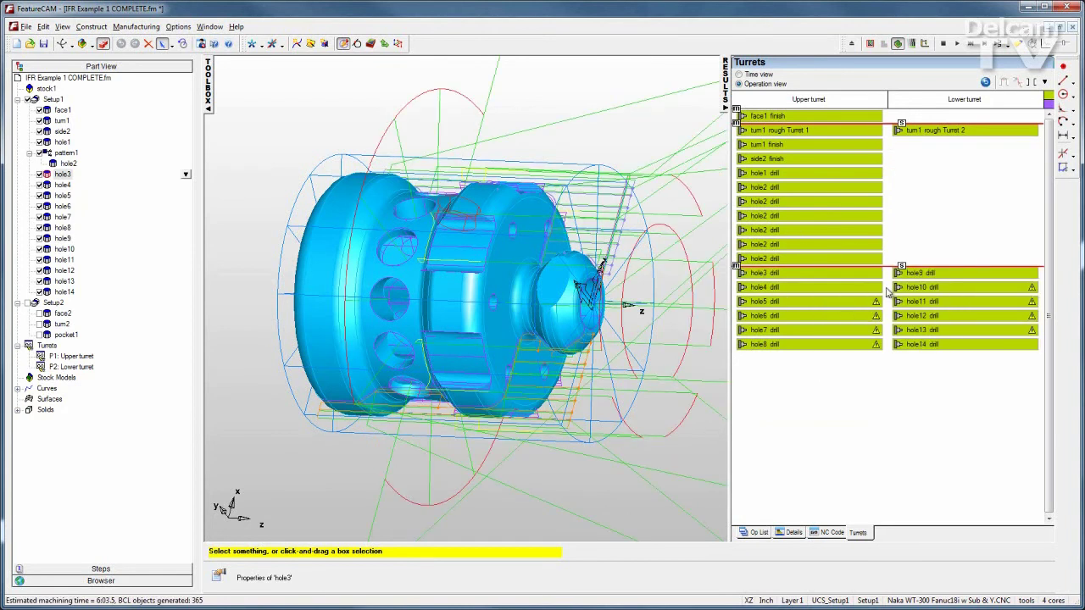
click(912, 288)
click(870, 289)
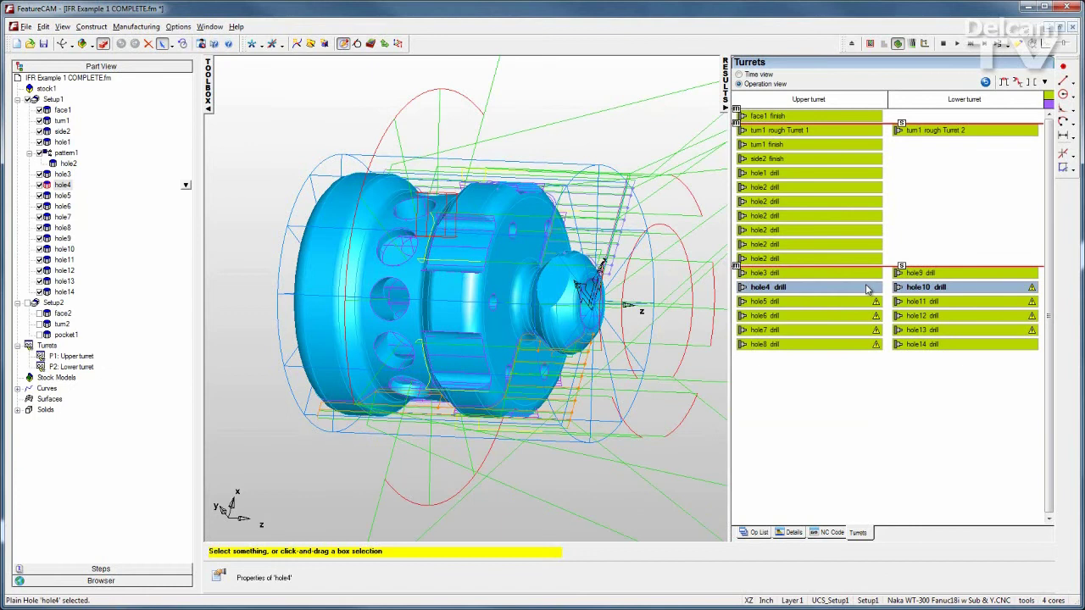
right_click(870, 289)
click(898, 321)
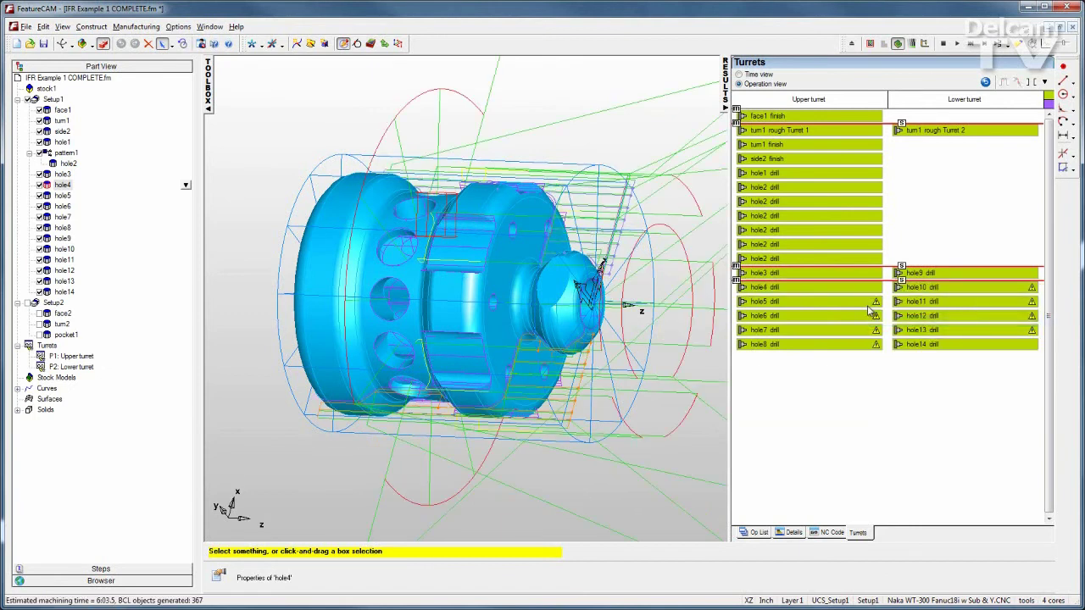
click(871, 305)
click(911, 303)
right_click(913, 305)
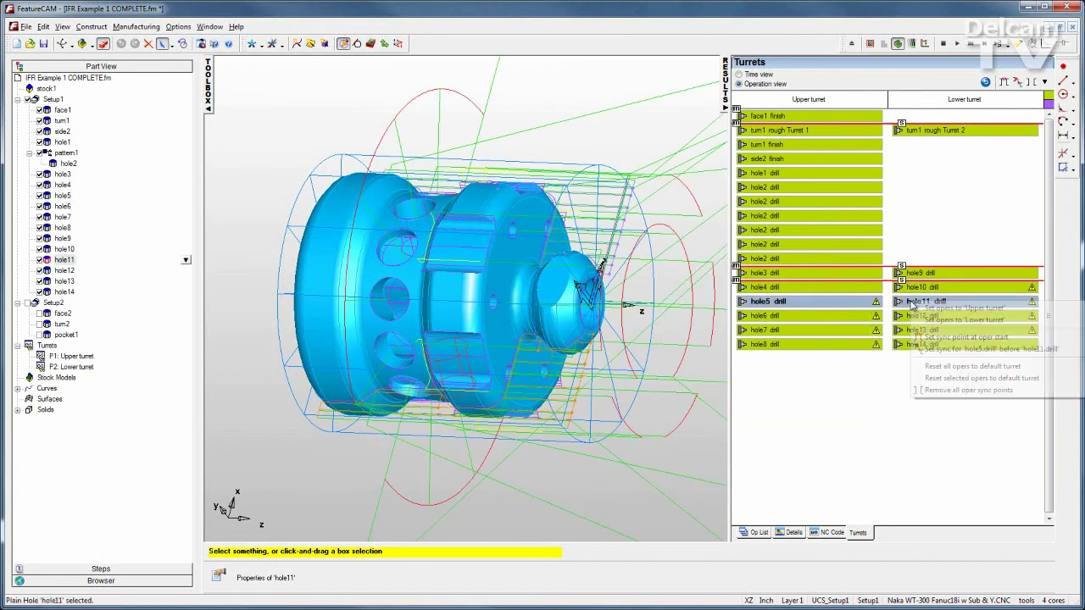
click(929, 338)
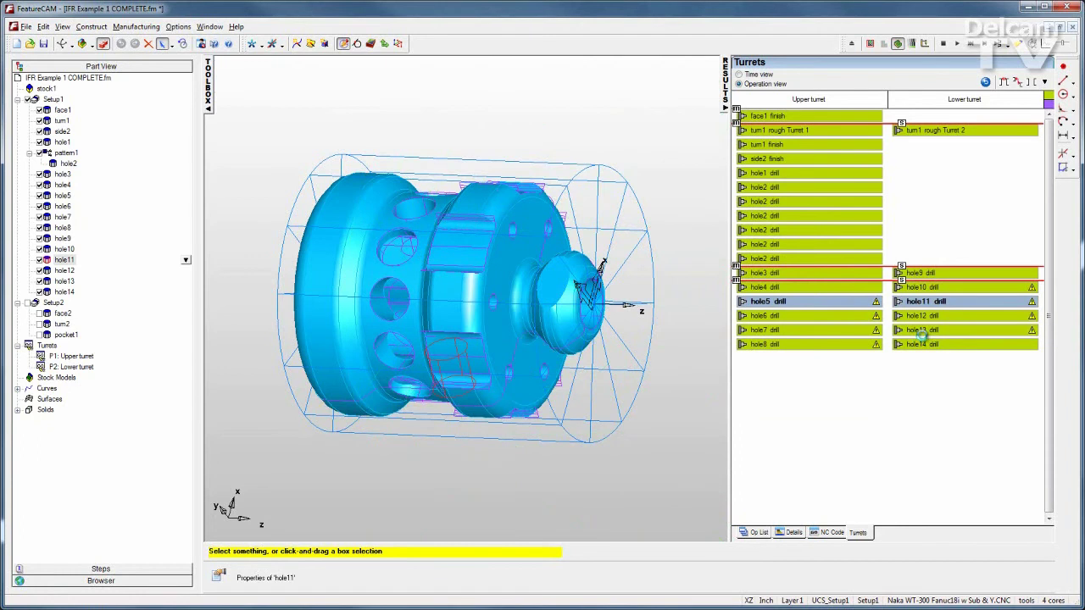
Sync hole12, hole13 and hole14 drills to start with hole6, hole7 and hole8
click(869, 316)
click(920, 317)
right_click(920, 317)
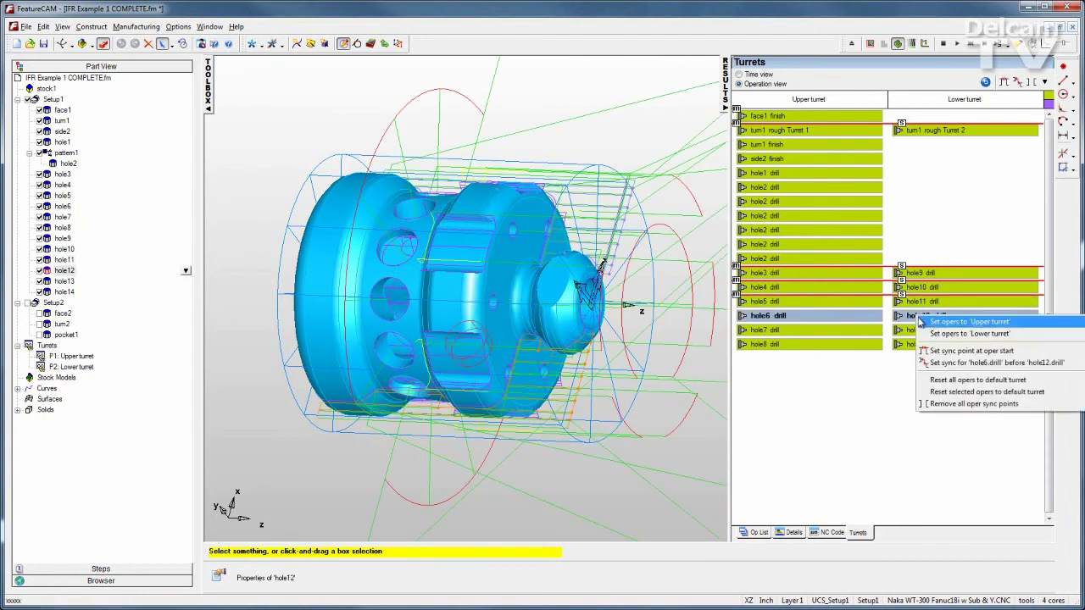
click(933, 349)
click(868, 331)
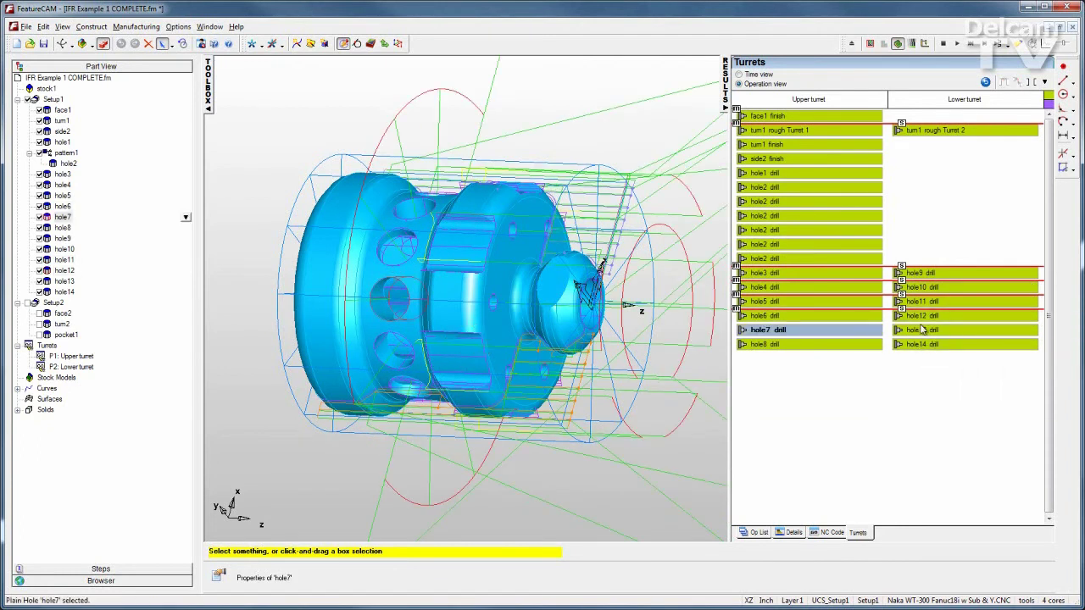
click(921, 330)
right_click(922, 329)
click(940, 361)
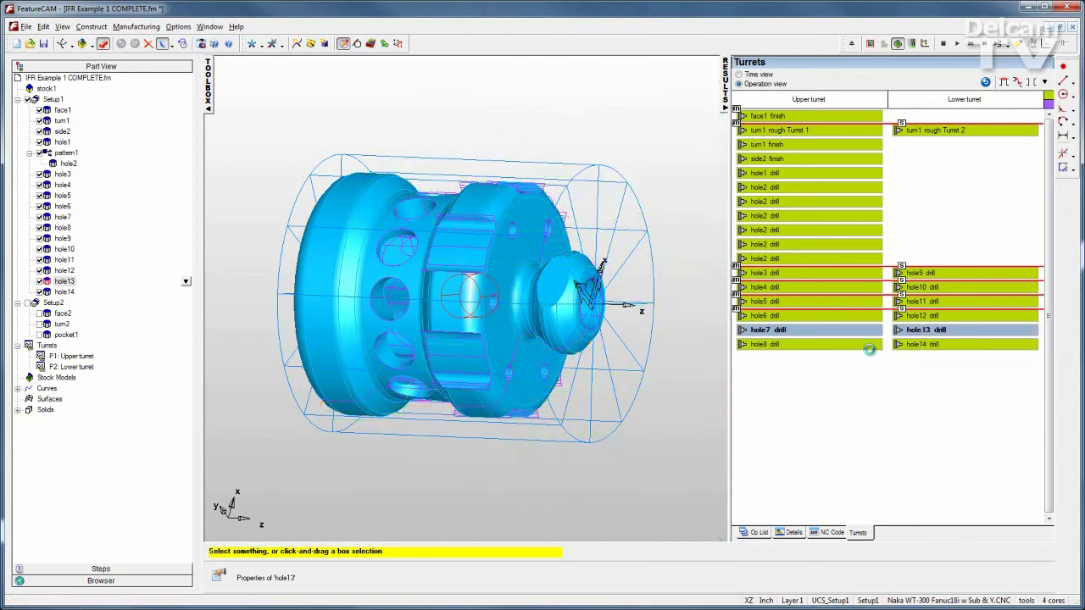
click(864, 345)
click(925, 344)
right_click(927, 351)
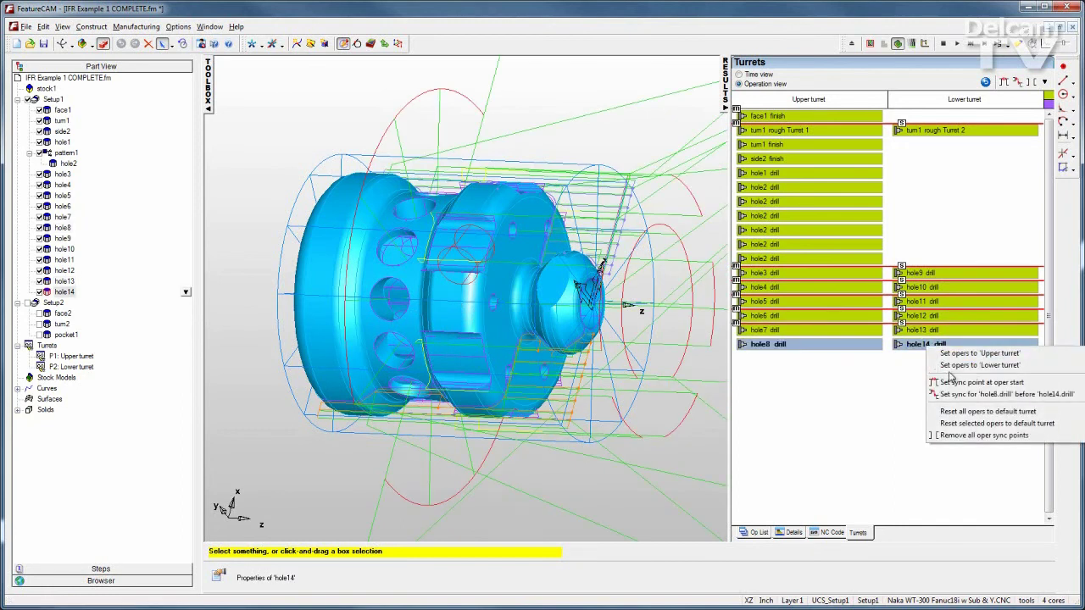
click(951, 380)
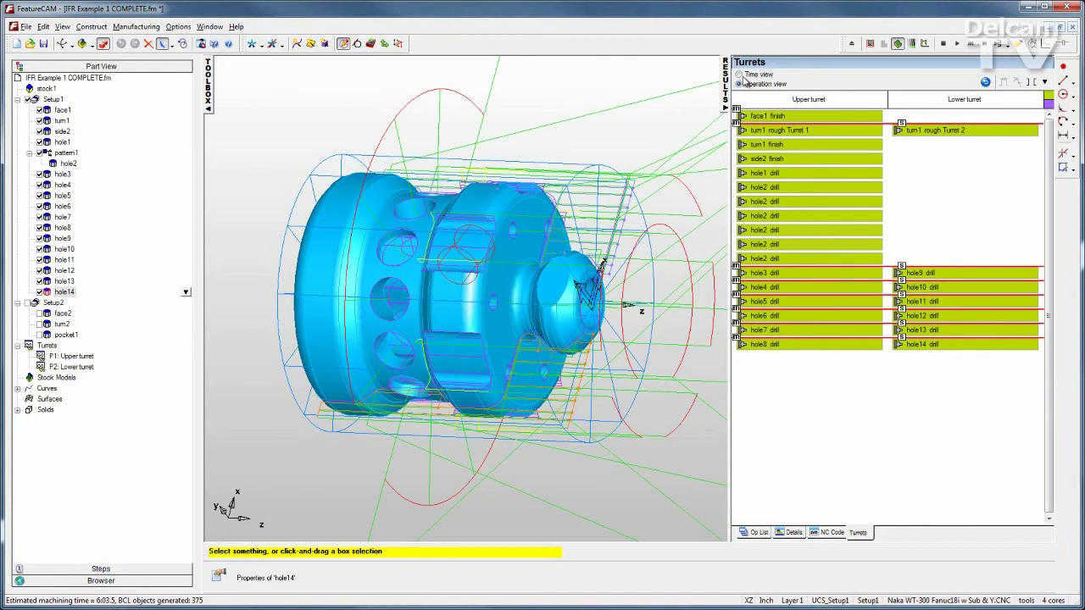
Switch the Turrets panel to Time view showing the 6:16.9 total
click(740, 75)
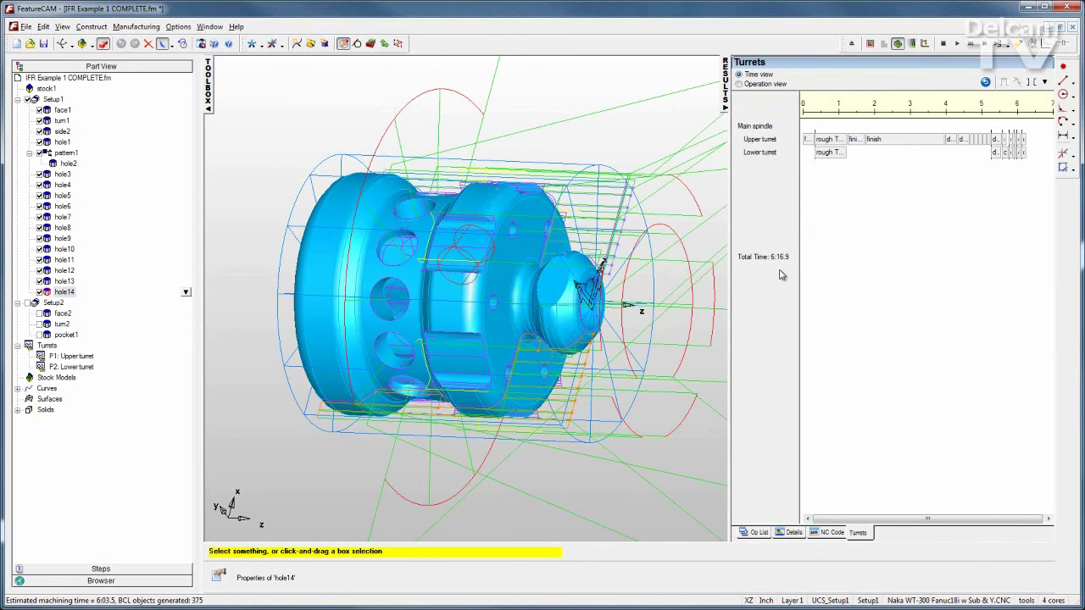
scroll(662, 280, down, 1)
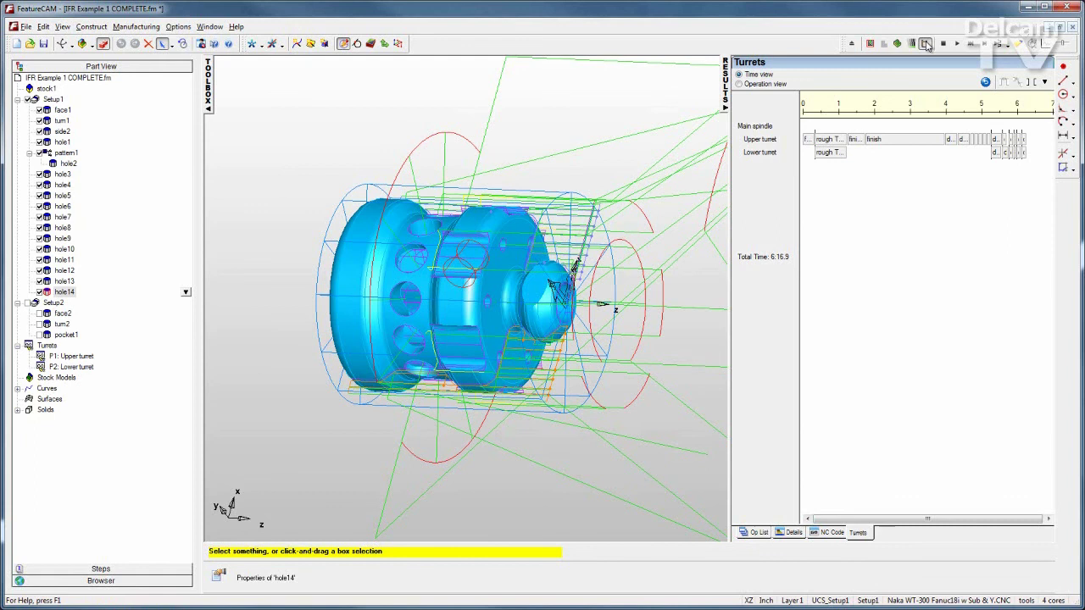
Launch the machine simulation and play it
click(957, 44)
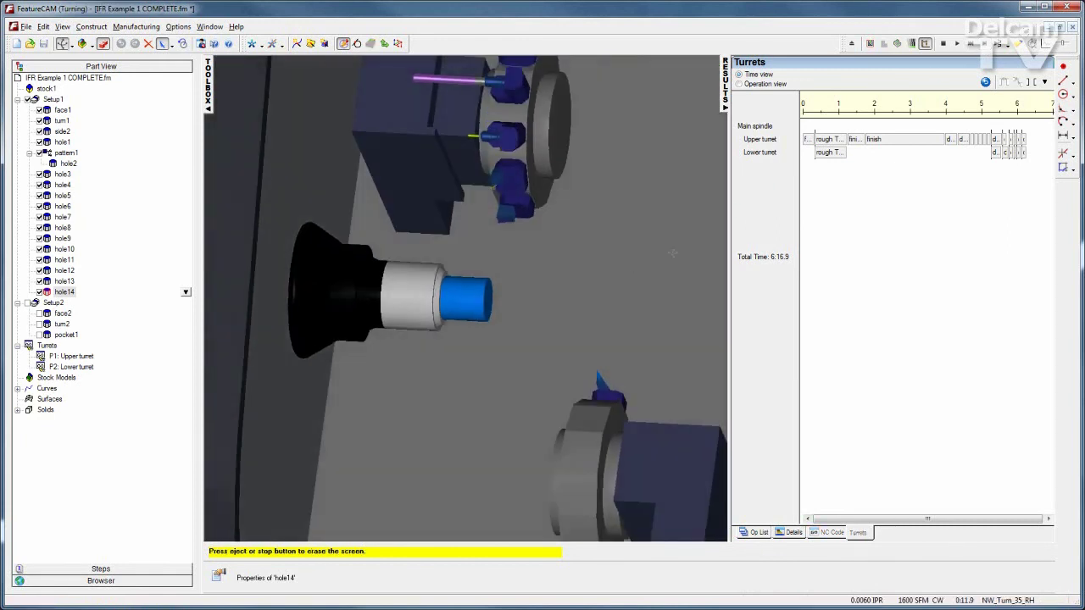
click(957, 43)
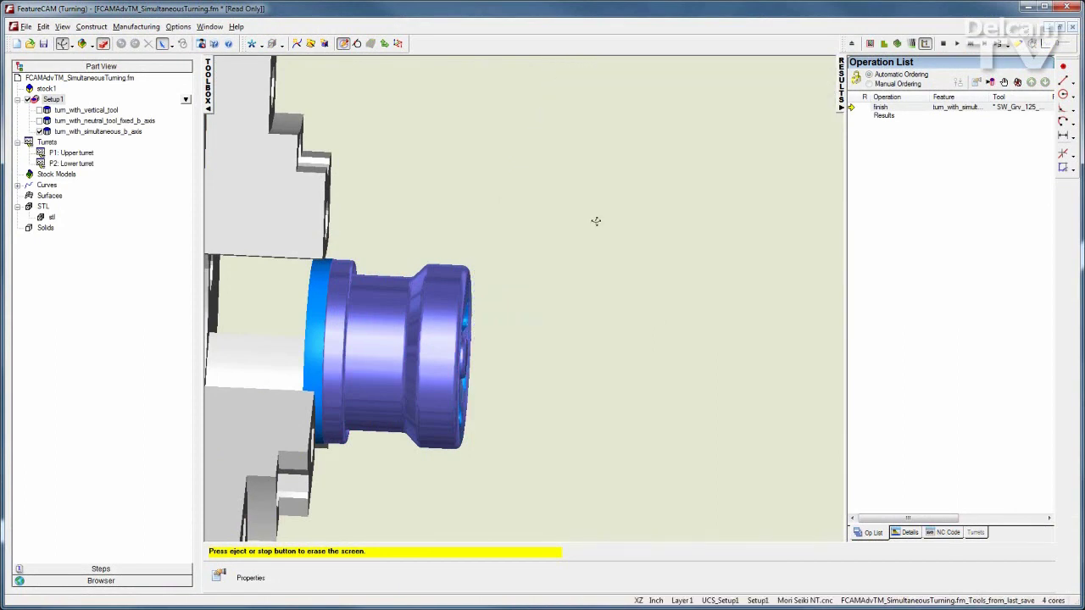
Orbit the simulated part to view its drilled end face
drag(595, 221, 555, 257)
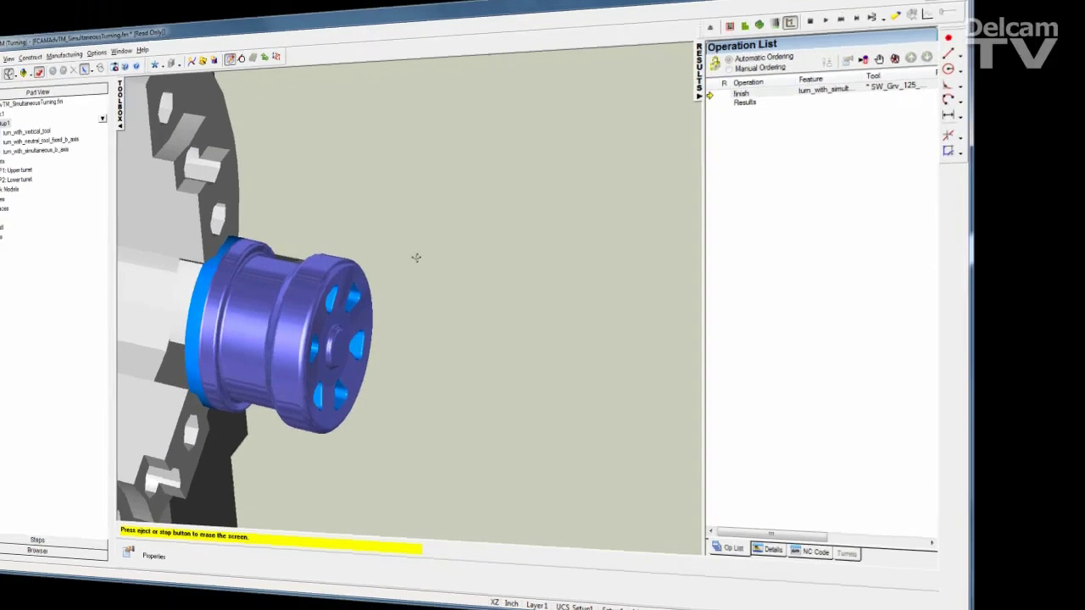